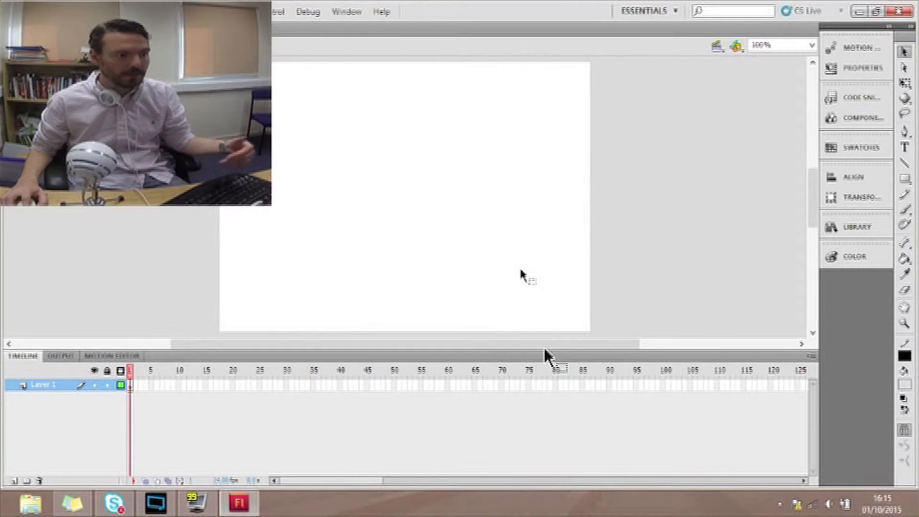
Step: Draw a large circle with yellow (#FFFF00) fill and a black outline near the middle of the stage
{"action": "left_click", "coordinate": [905, 179]}
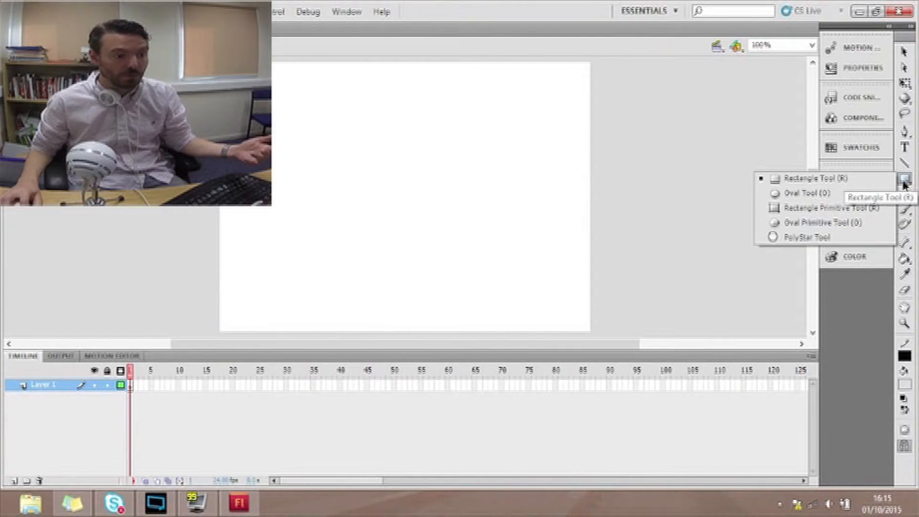
{"action": "left_click", "coordinate": [814, 193]}
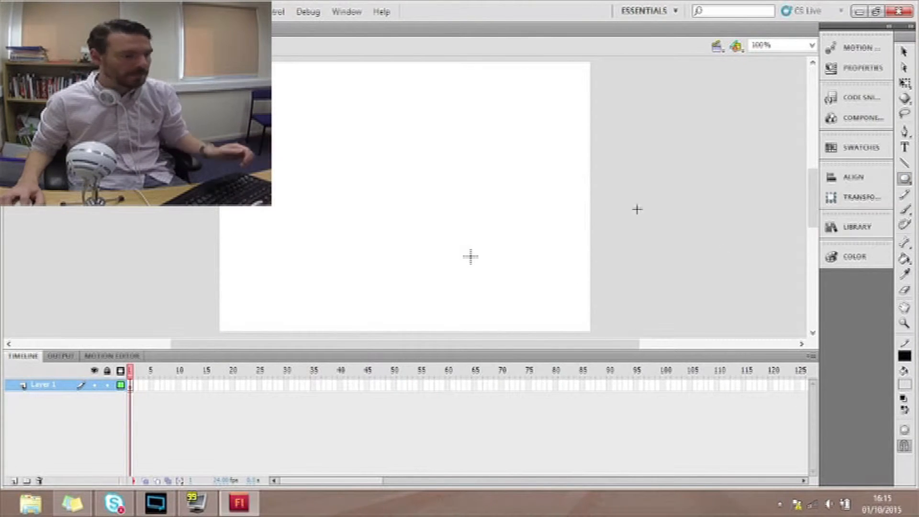
{"action": "left_click", "coordinate": [905, 389]}
{"action": "left_click", "coordinate": [909, 309]}
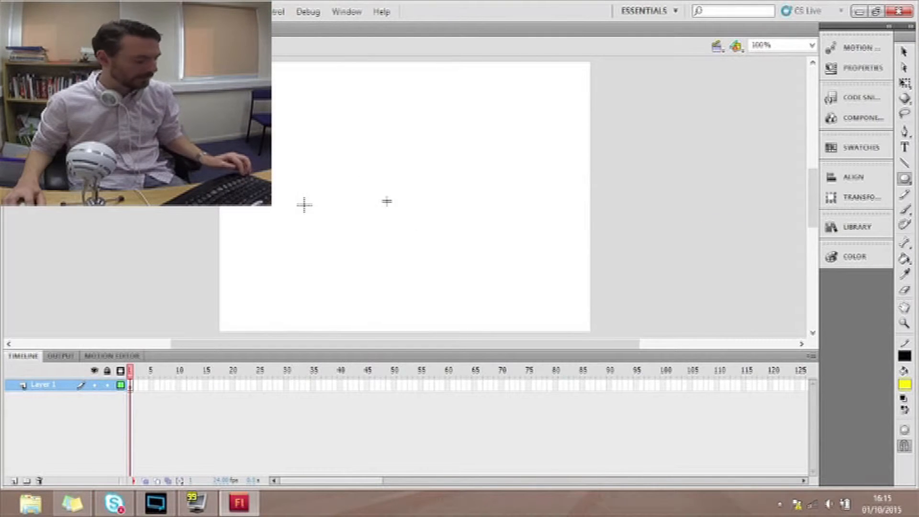
{"action": "left_click_drag", "start_coordinate": [321, 116], "coordinate": [477, 272]}
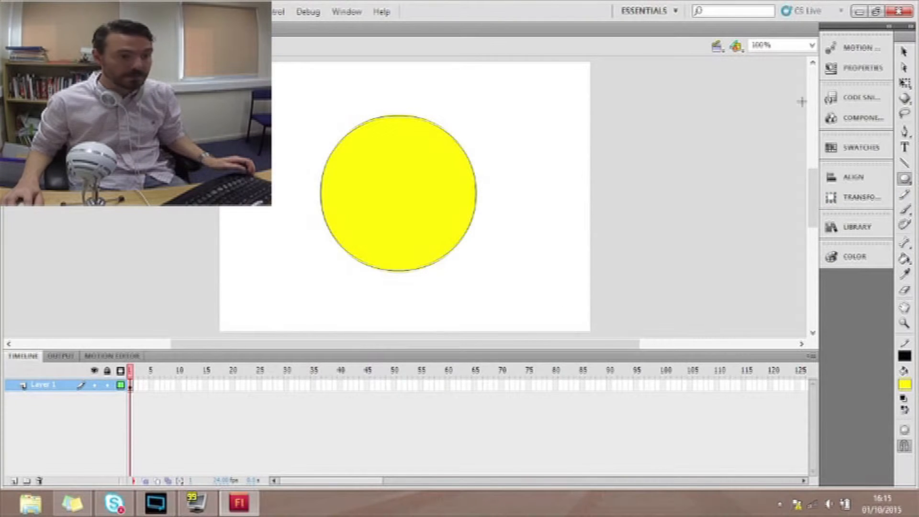
Step: Select the whole yellow circle with its outline and convert it to a graphic symbol named "bird"
{"action": "left_click", "coordinate": [905, 54]}
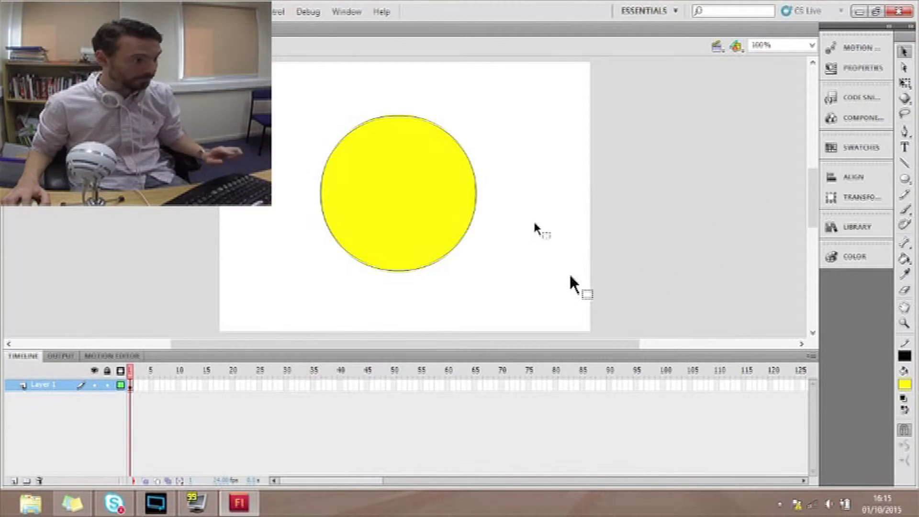
{"action": "left_click_drag", "start_coordinate": [292, 101], "coordinate": [574, 313]}
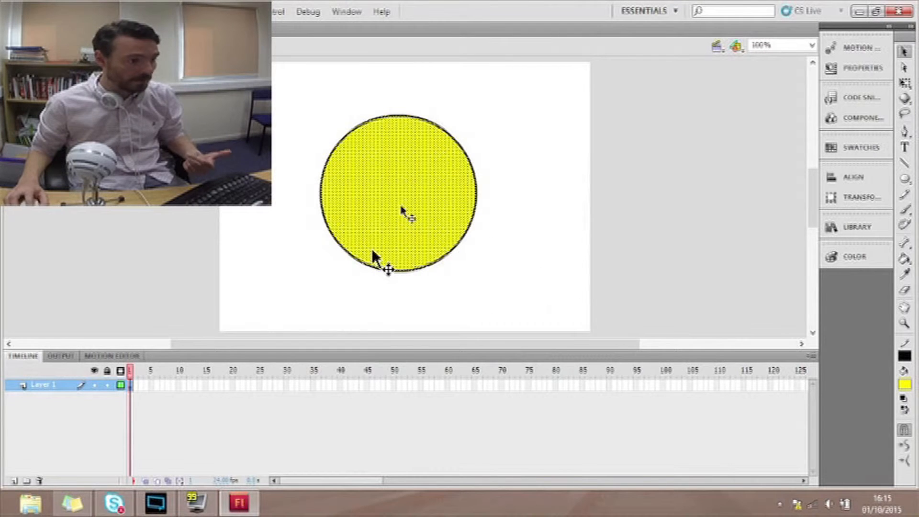
{"action": "right_click", "coordinate": [403, 211]}
{"action": "left_click", "coordinate": [452, 479]}
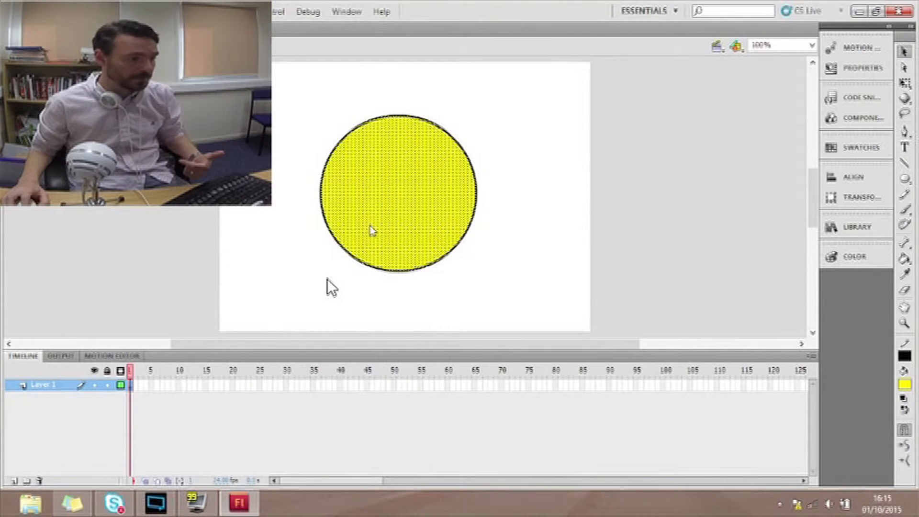
{"action": "type", "text": "bird"}
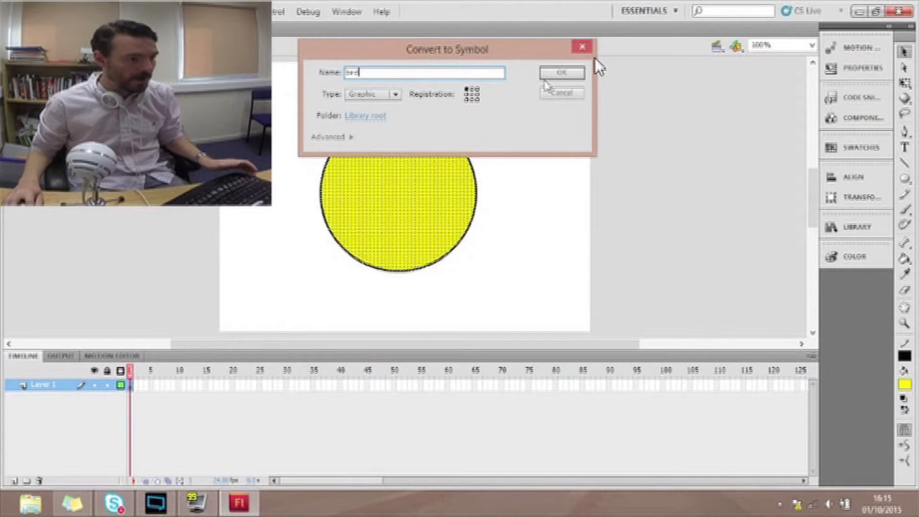
{"action": "key", "text": "Return"}
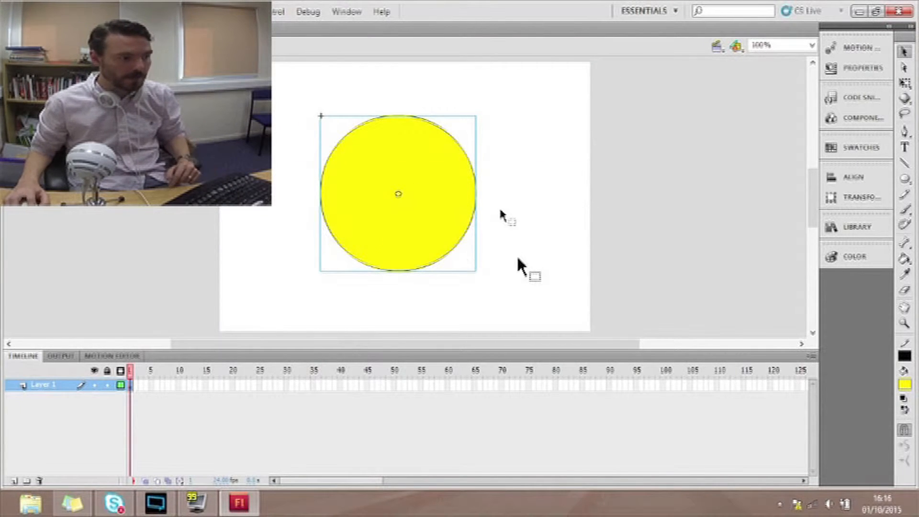
Step: Open the bird symbol for editing and rename its layer "body"
{"action": "double_click", "coordinate": [446, 206]}
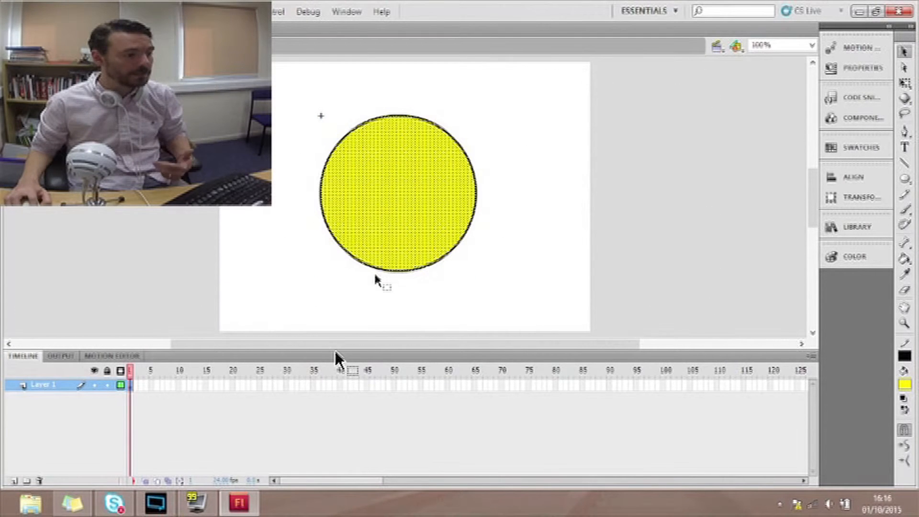
{"action": "left_click", "coordinate": [273, 245]}
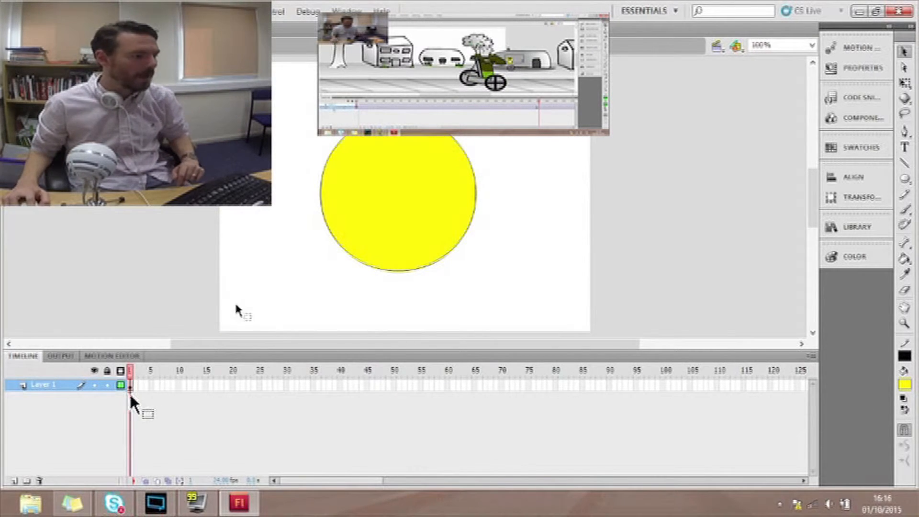
{"action": "double_click", "coordinate": [44, 386]}
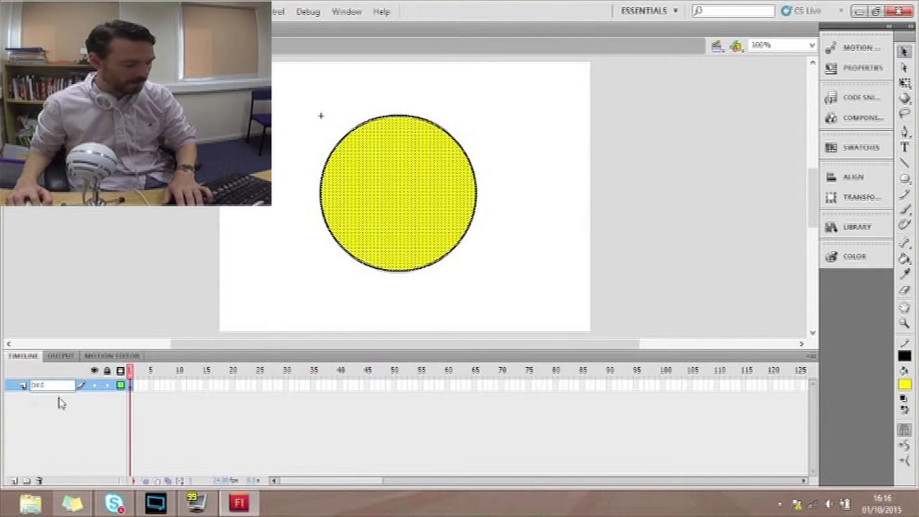
{"action": "type", "text": "Body"}
{"action": "key", "text": "Return"}
Step: Add a new layer above body in the bird symbol and name it "eyes"
{"action": "left_click", "coordinate": [14, 482]}
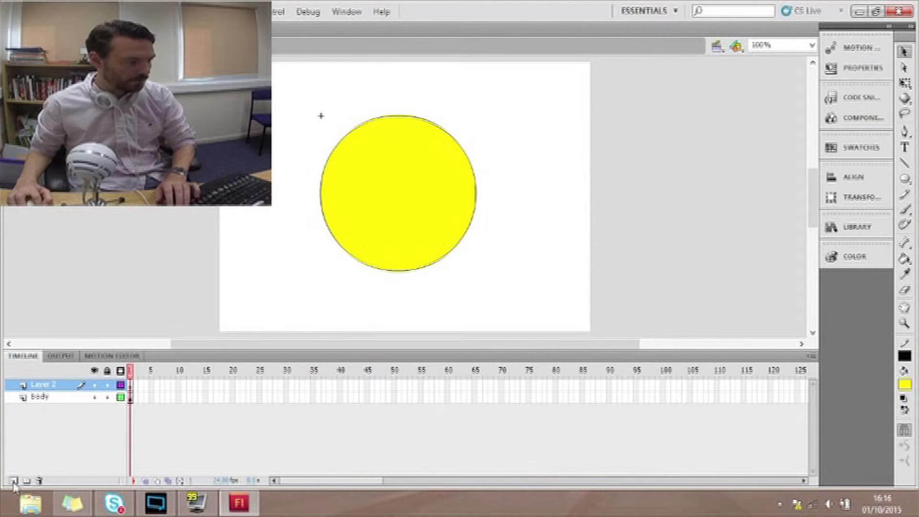
{"action": "double_click", "coordinate": [51, 384]}
{"action": "type", "text": "ey"}
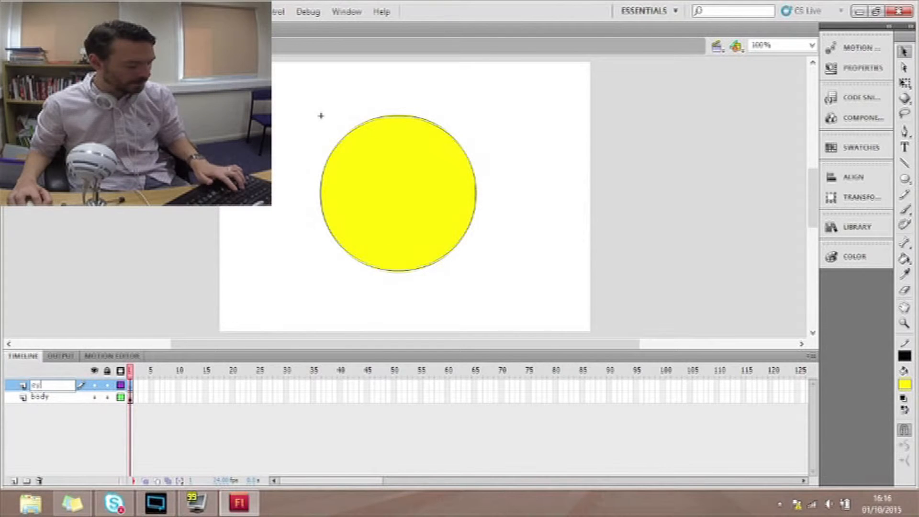
{"action": "type", "text": "es"}
{"action": "key", "text": "Return"}
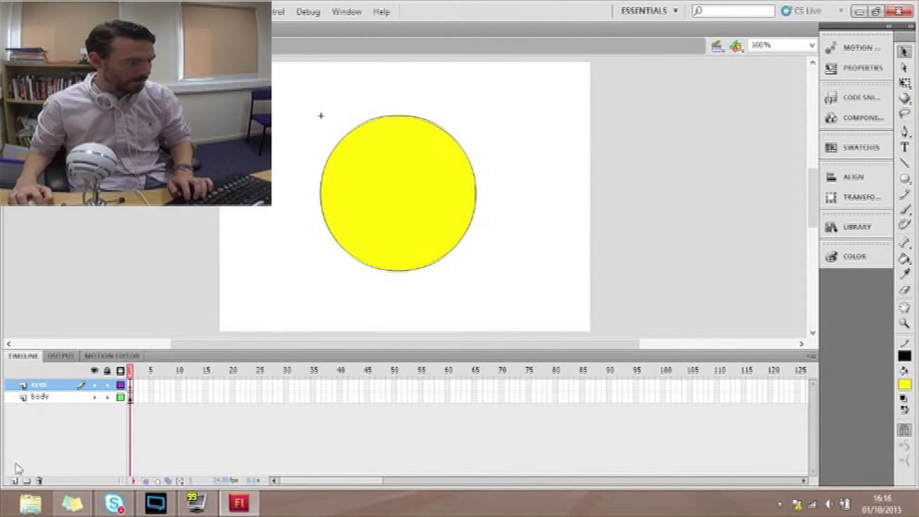
Step: Add a new layer above eyes and name it "beak"
{"action": "left_click", "coordinate": [14, 481]}
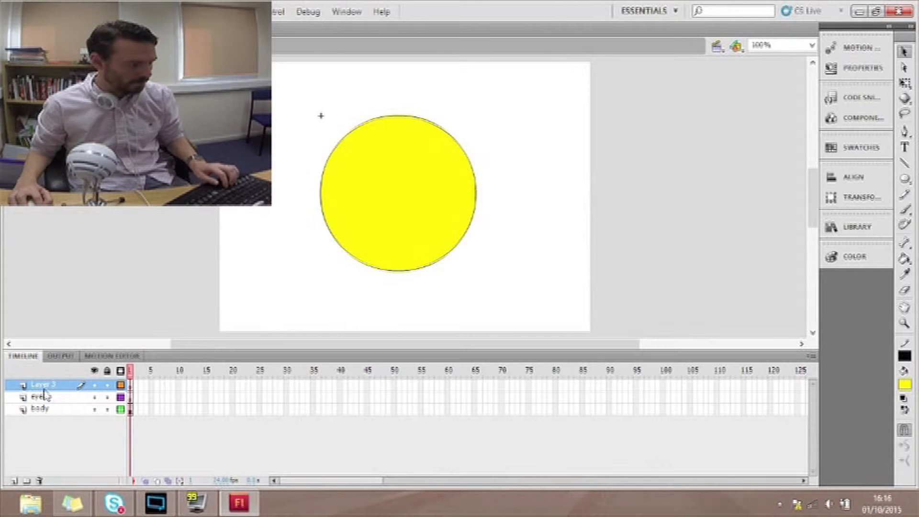
{"action": "double_click", "coordinate": [47, 385]}
{"action": "type", "text": "beak"}
{"action": "key", "text": "Return"}
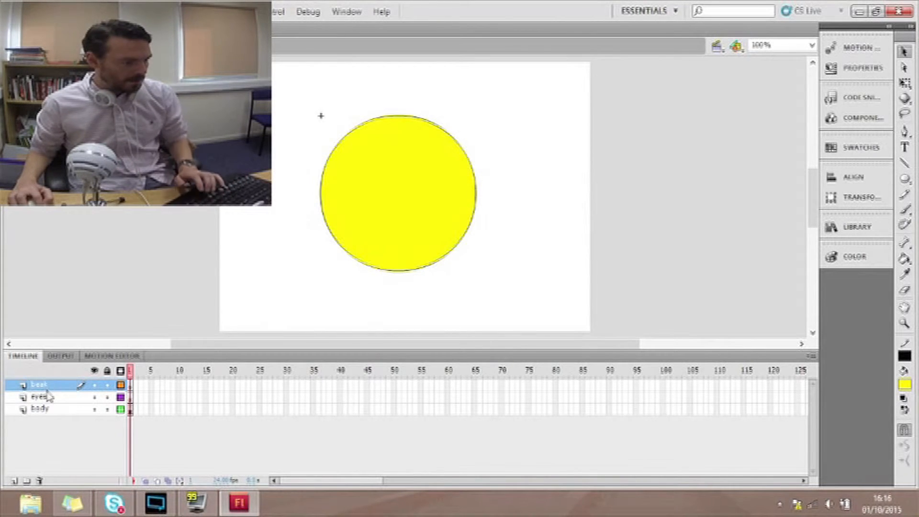
Step: Add two more layers above beak, naming the first "feet" and the uppermost "wing"
{"action": "left_click", "coordinate": [14, 481]}
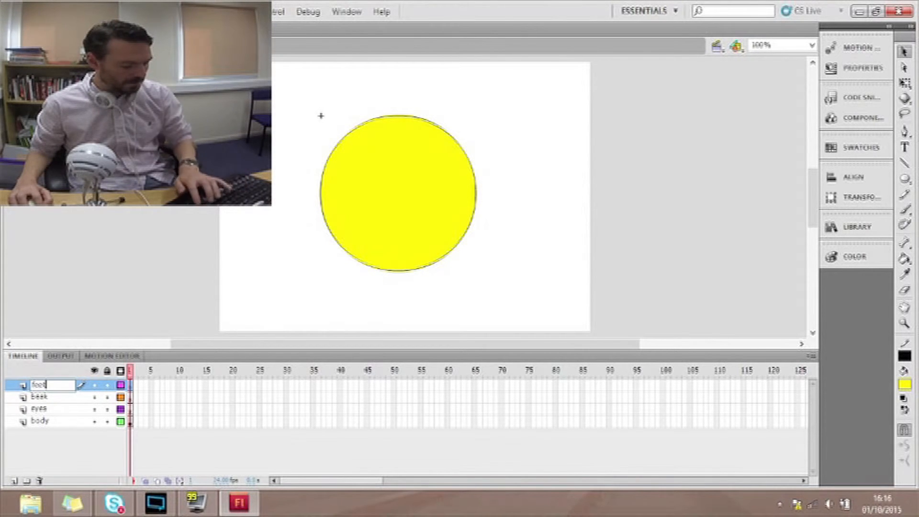
{"action": "key", "text": "Return"}
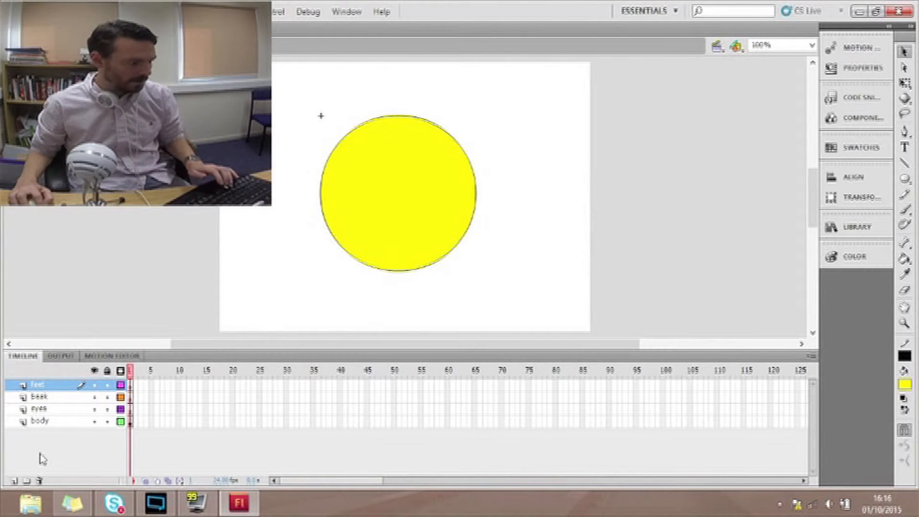
{"action": "left_click", "coordinate": [14, 481]}
{"action": "double_click", "coordinate": [46, 384]}
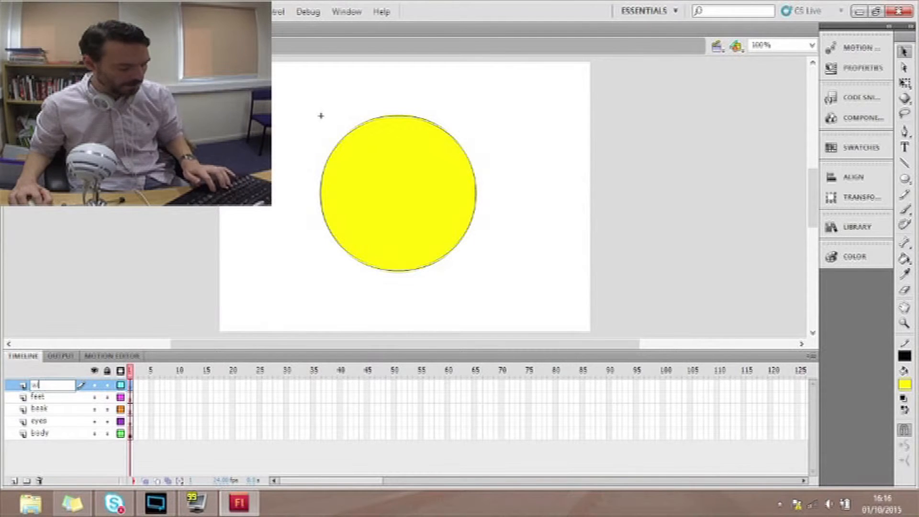
{"action": "key", "text": "Return"}
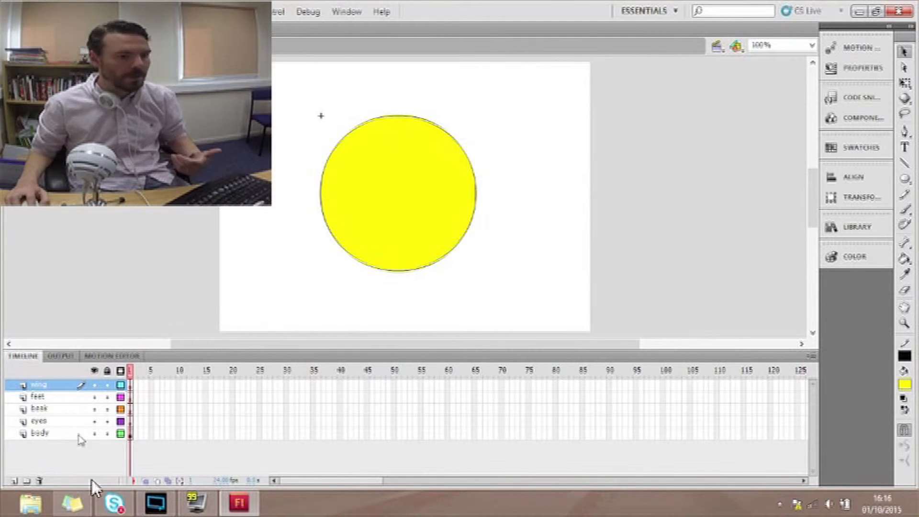
Step: Draw one small and one large white circle as eyes on the body's upper part, on the eyes layer
{"action": "left_click", "coordinate": [905, 384]}
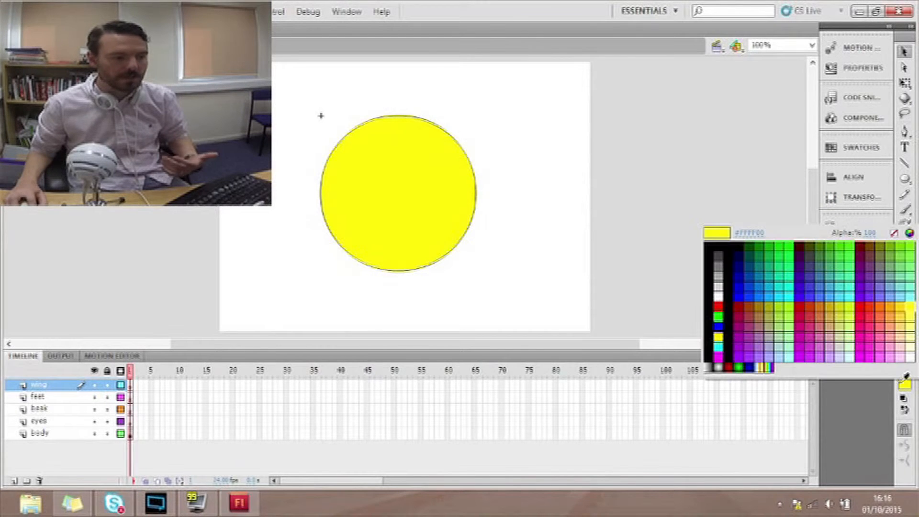
{"action": "left_click", "coordinate": [730, 304]}
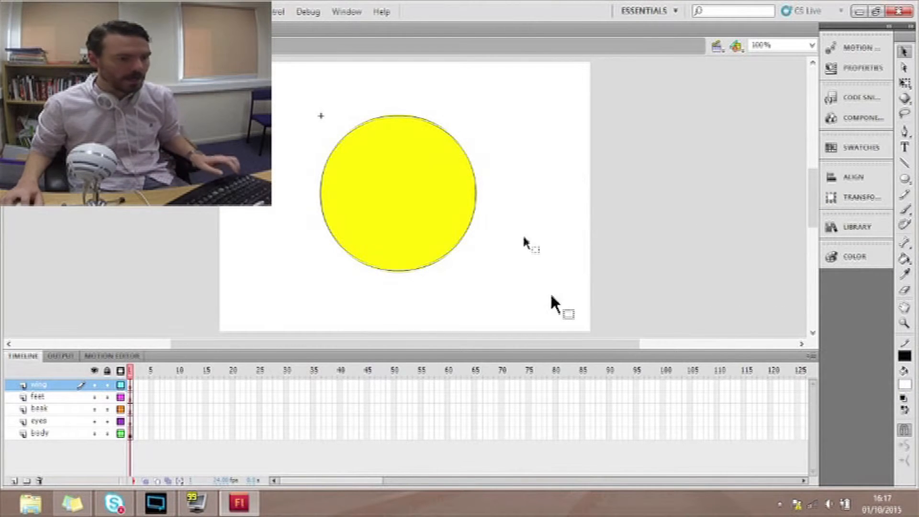
{"action": "left_click", "coordinate": [906, 179]}
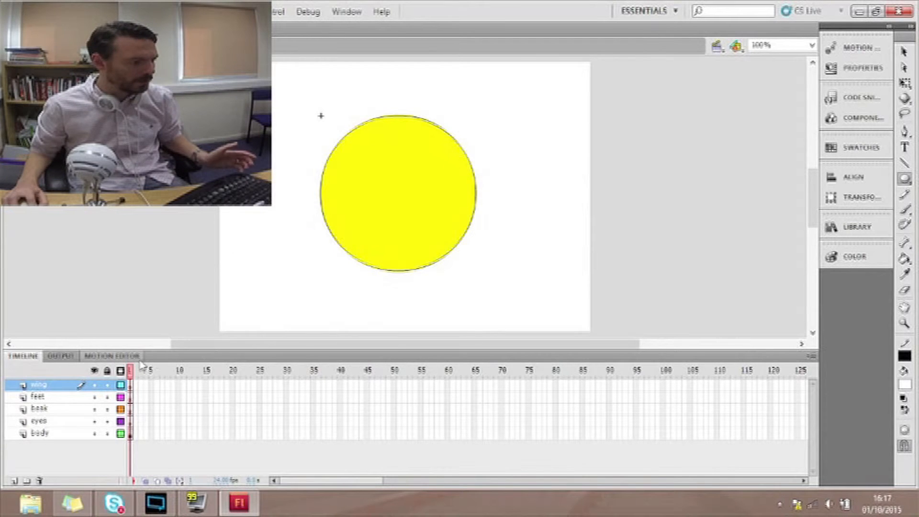
{"action": "left_click", "coordinate": [71, 421]}
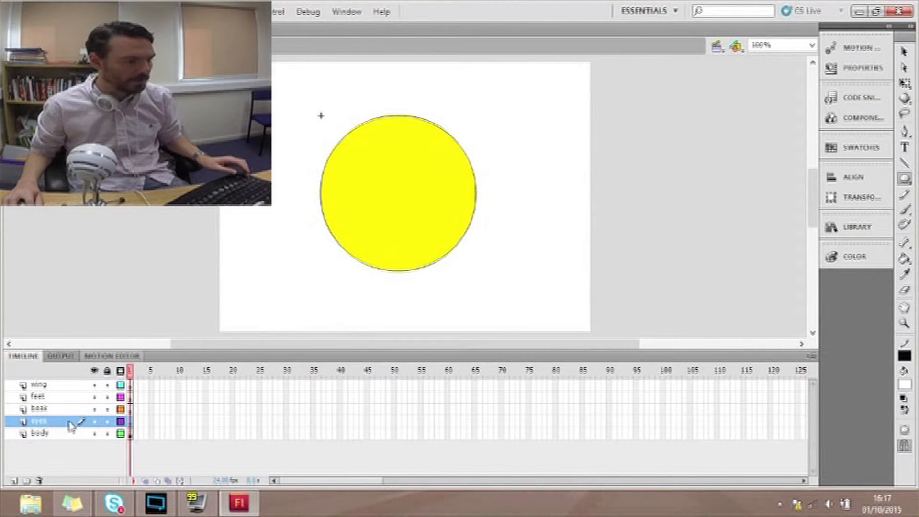
{"action": "left_click_drag", "start_coordinate": [366, 169], "coordinate": [423, 200]}
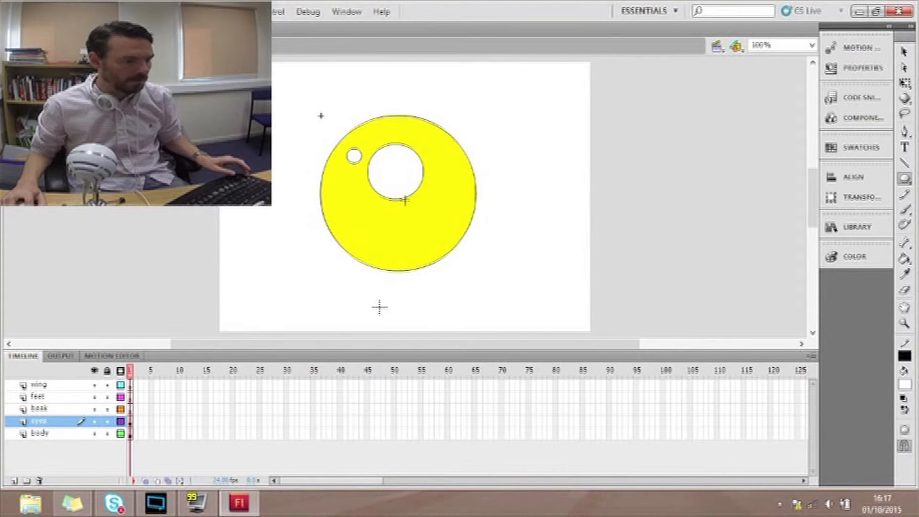
Step: Draw a small black circle inside each white eye as its pupil, on the eyes layer
{"action": "left_click", "coordinate": [908, 388]}
{"action": "left_click", "coordinate": [730, 329]}
{"action": "left_click_drag", "start_coordinate": [383, 157], "coordinate": [398, 173]}
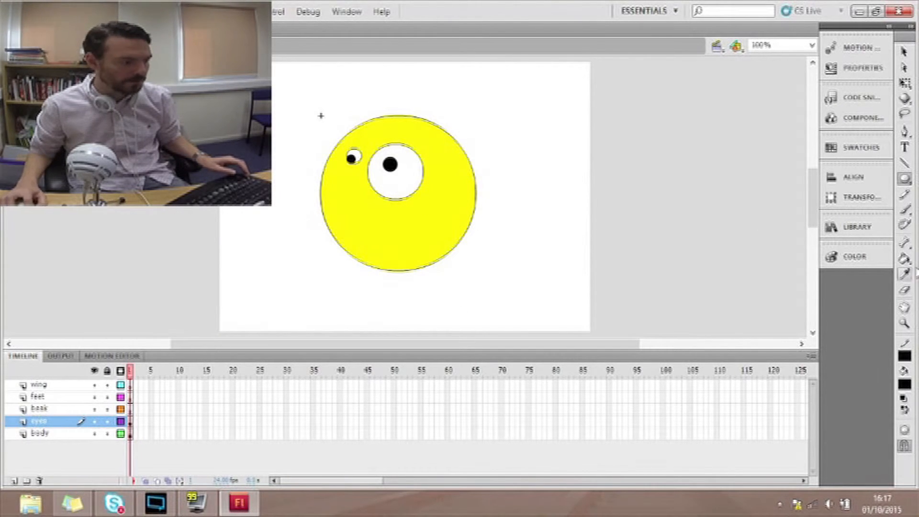
Step: Paint a small orange beak just below the small eye with the Brush tool, on the beak layer
{"action": "left_click", "coordinate": [73, 410]}
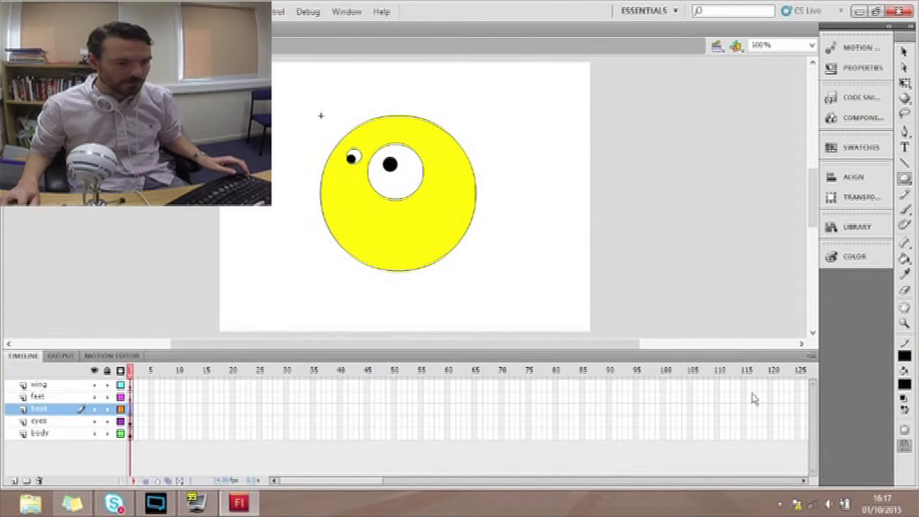
{"action": "left_click", "coordinate": [904, 385]}
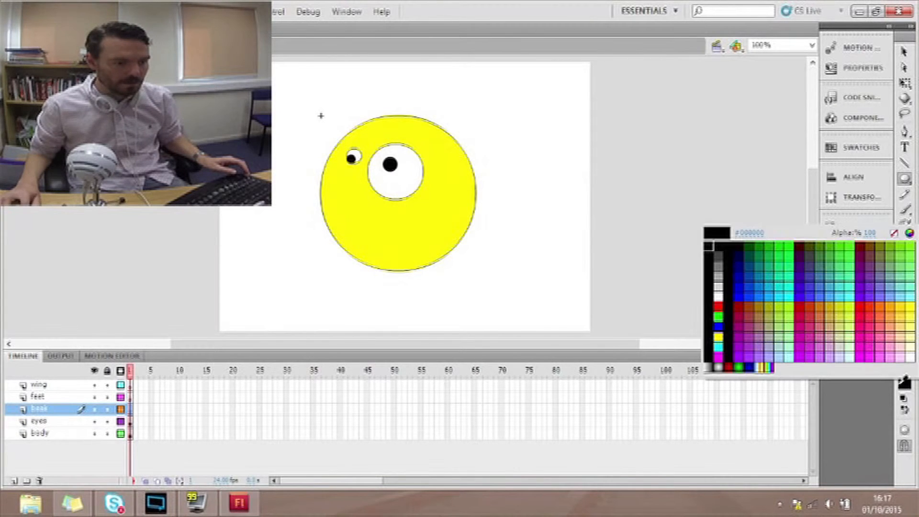
{"action": "left_click", "coordinate": [884, 309]}
{"action": "left_click", "coordinate": [905, 210]}
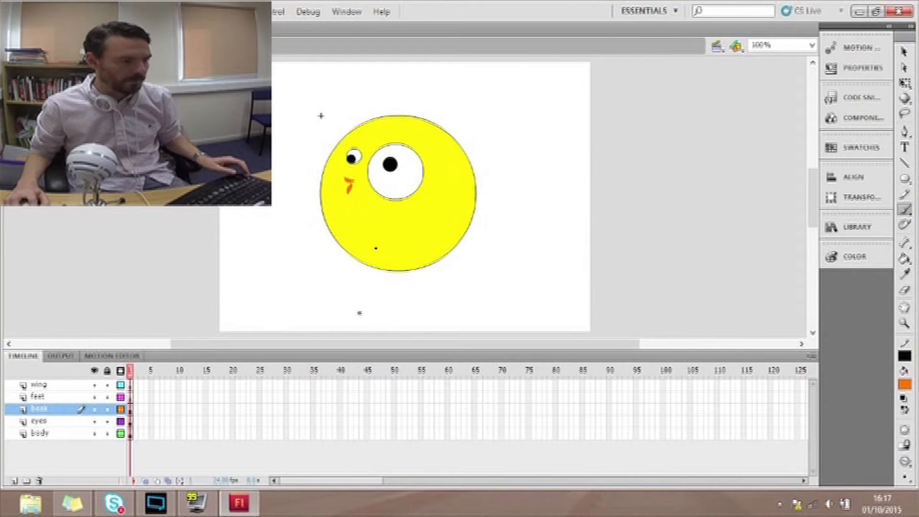
Step: Paint two short orange feet under the body on the feet layer, and move that layer below the body layer
{"action": "left_click", "coordinate": [61, 397]}
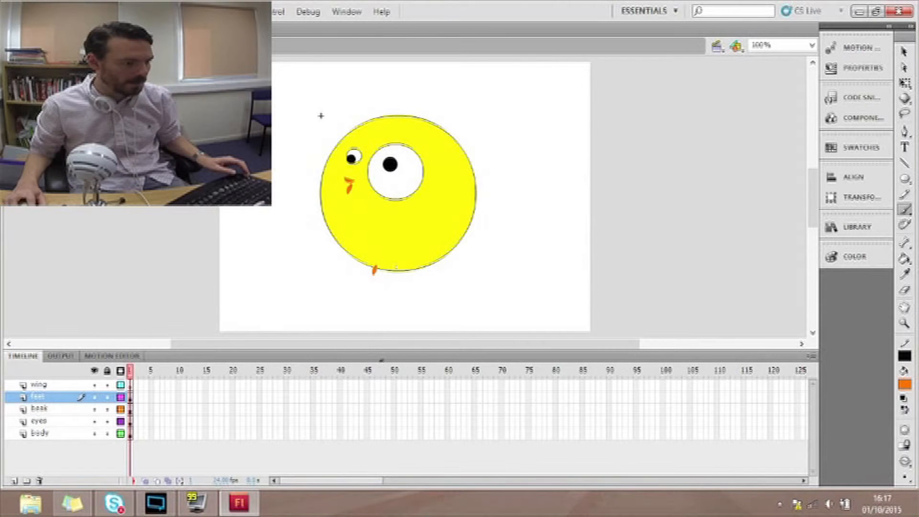
{"action": "left_click_drag", "start_coordinate": [60, 401], "coordinate": [70, 440]}
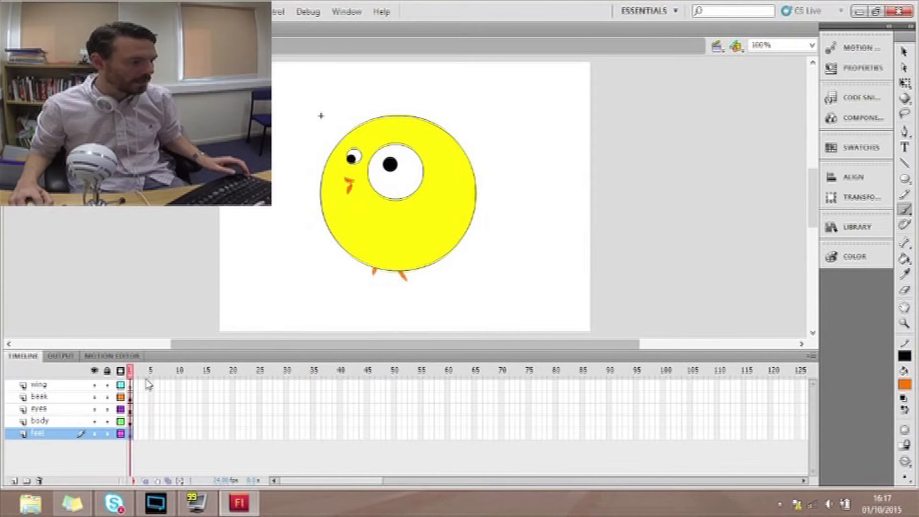
Step: Lock every layer except wing and draw a V-shaped wing from two black lines on the body's lower half
{"action": "left_click", "coordinate": [132, 386]}
{"action": "left_click", "coordinate": [108, 371]}
{"action": "left_click", "coordinate": [106, 386]}
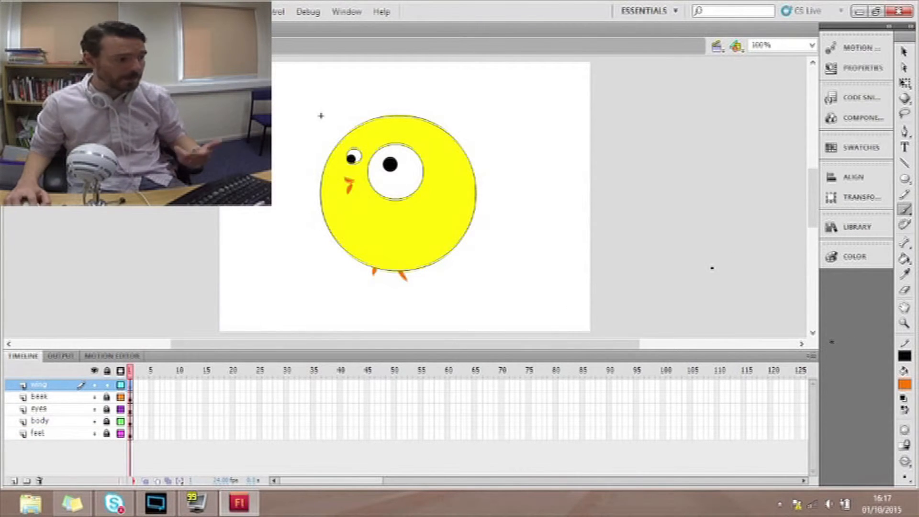
{"action": "left_click", "coordinate": [905, 163]}
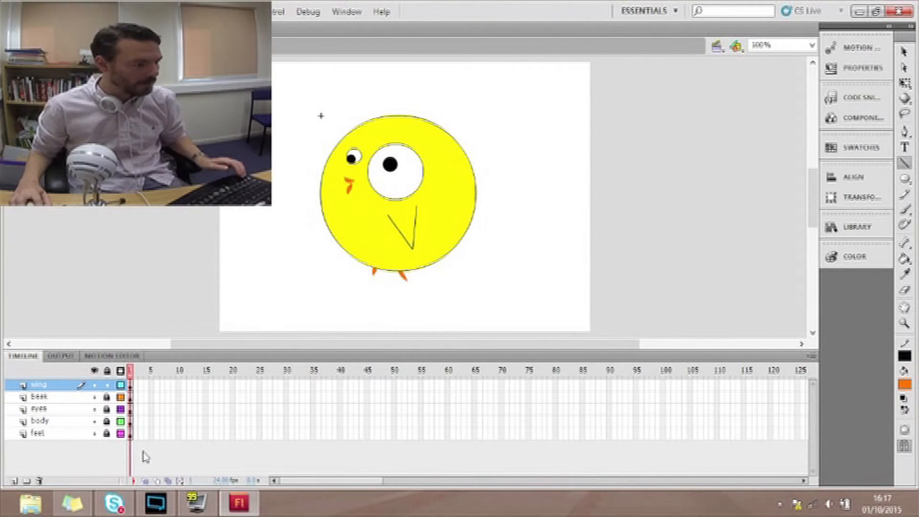
Step: Add keyframes at frames 2 and 3 on the wing layer, moving the wing's tip slightly further up and right in each
{"action": "left_click", "coordinate": [136, 388]}
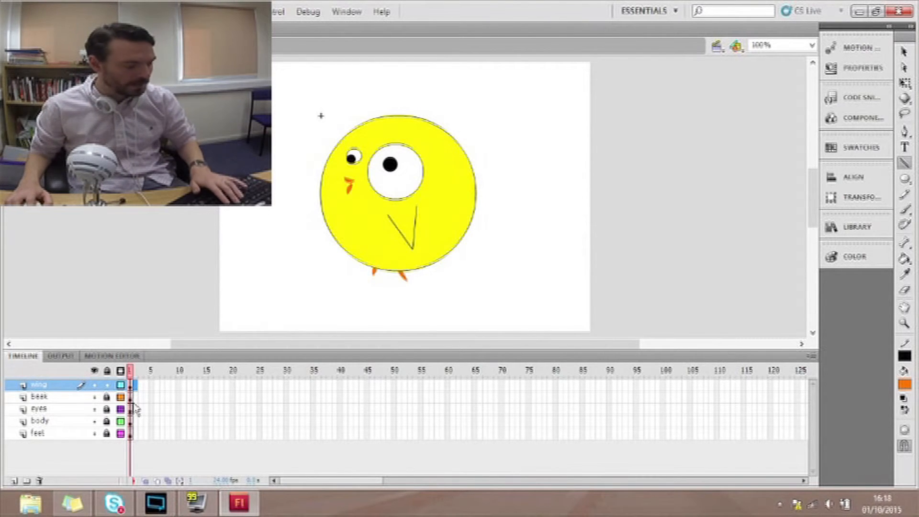
{"action": "key", "text": "F6"}
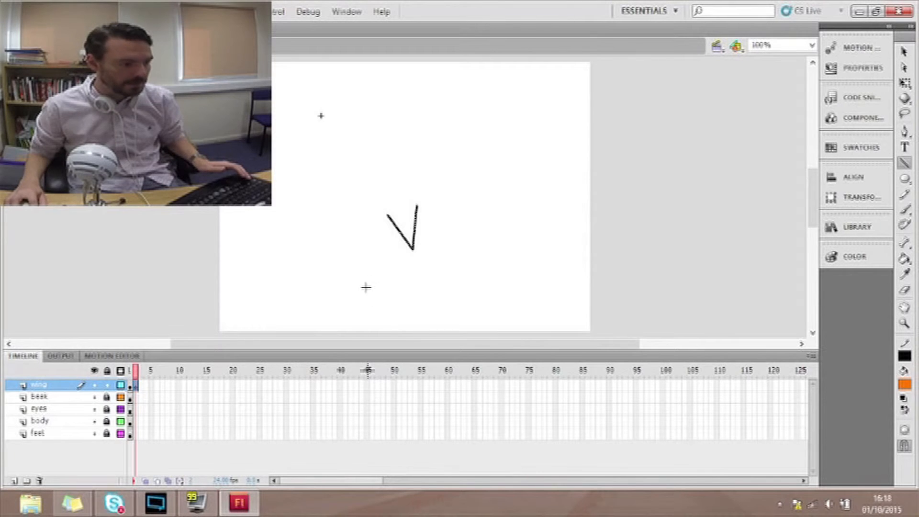
{"action": "left_click", "coordinate": [905, 52]}
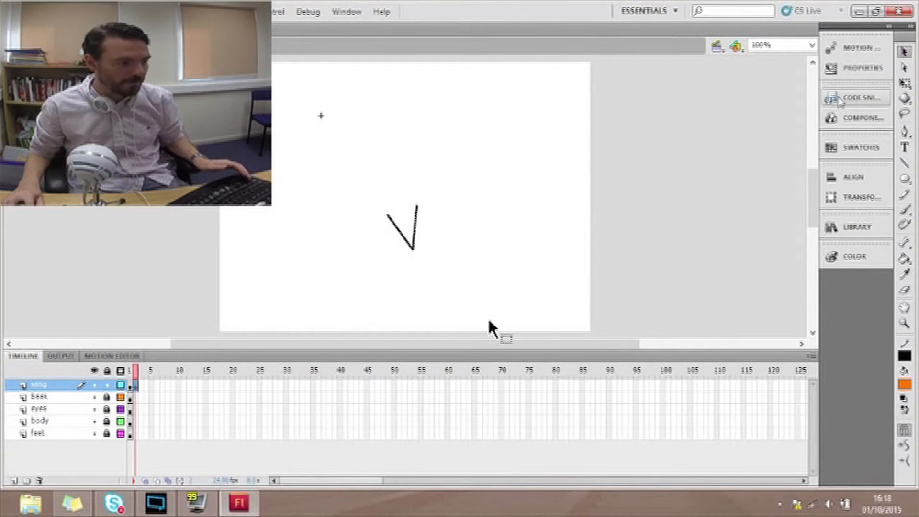
{"action": "mouse_move", "coordinate": [414, 250]}
{"action": "left_mouse_down"}
{"action": "mouse_move", "coordinate": [434, 252]}
{"action": "mouse_move", "coordinate": [417, 244]}
{"action": "left_mouse_up"}
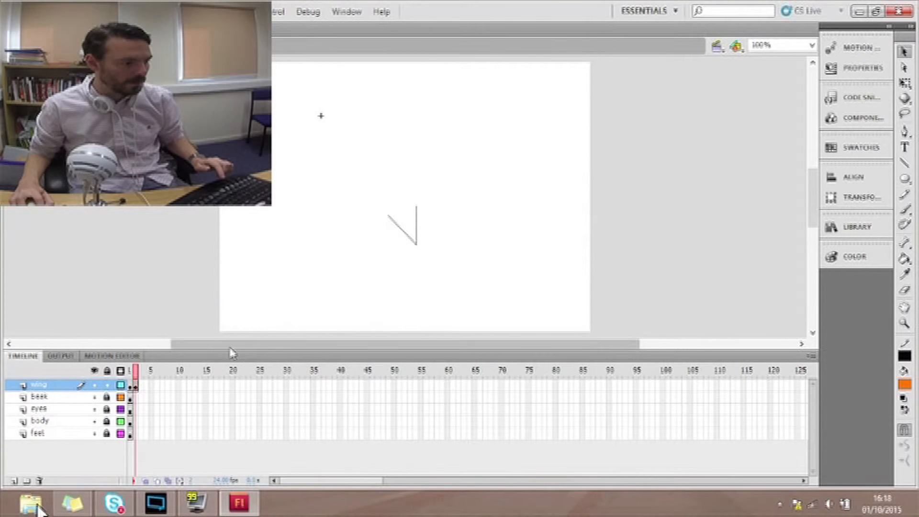
{"action": "left_click", "coordinate": [140, 386]}
{"action": "left_click", "coordinate": [429, 279]}
{"action": "left_click_drag", "start_coordinate": [417, 245], "coordinate": [424, 237]}
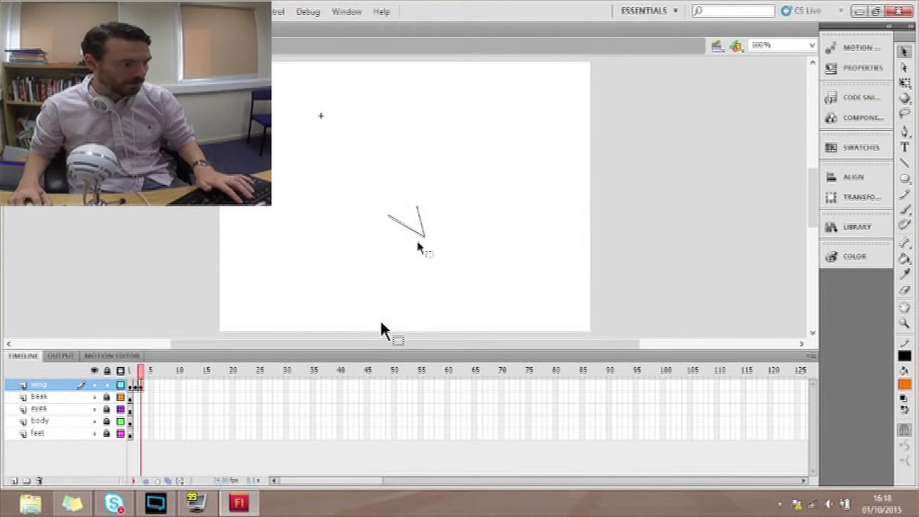
Step: Add wing keyframes at frames 4 and 5, raising the tip further until the wing's lower line is horizontal
{"action": "left_click", "coordinate": [147, 386]}
{"action": "key", "text": "F6"}
{"action": "left_click", "coordinate": [433, 249]}
{"action": "left_click_drag", "start_coordinate": [425, 237], "coordinate": [436, 226]}
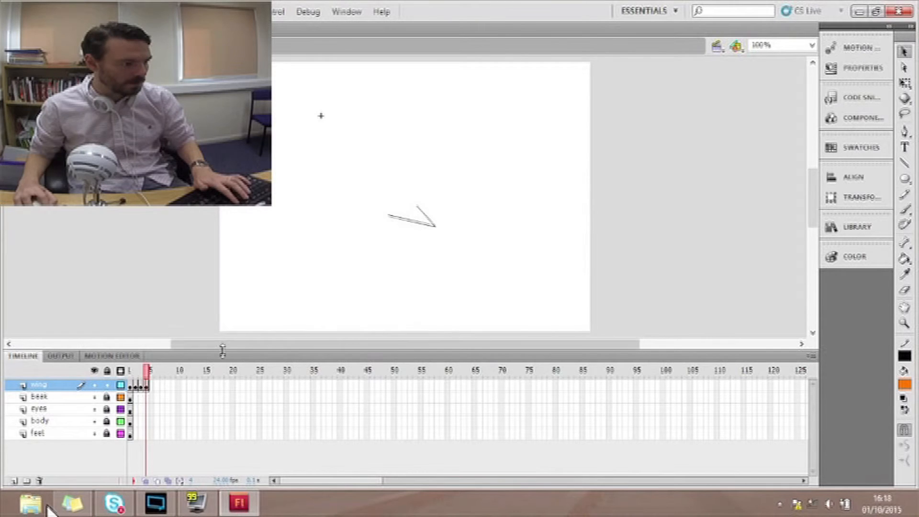
{"action": "left_click", "coordinate": [151, 386]}
{"action": "key", "text": "F6"}
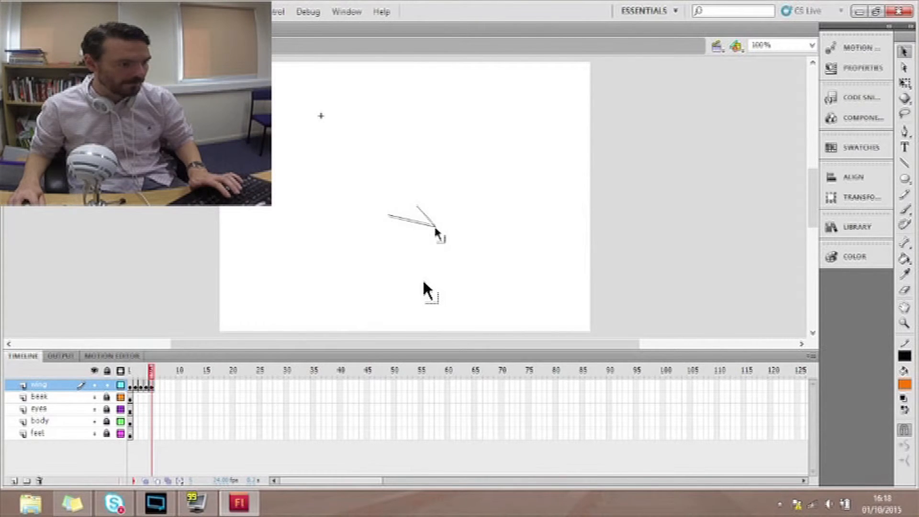
{"action": "left_click_drag", "start_coordinate": [436, 226], "coordinate": [441, 215]}
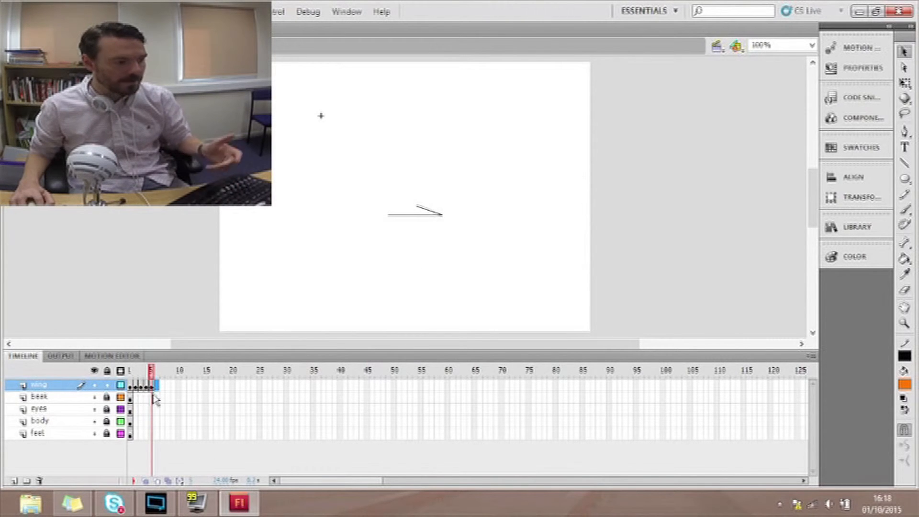
Step: Copy frames 1 to 4 of the wing layer and paste them starting at frame 6
{"action": "left_click", "coordinate": [132, 389]}
{"action": "left_click", "coordinate": [136, 388]}
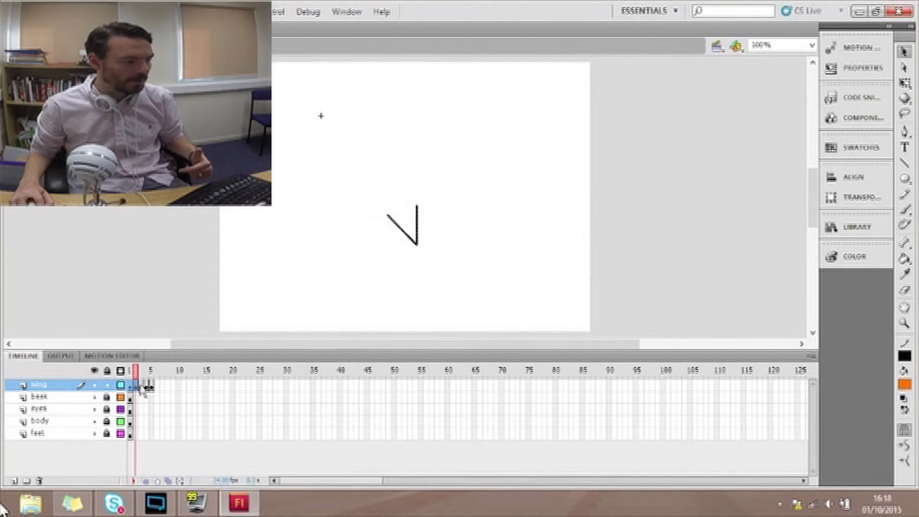
{"action": "left_click", "coordinate": [151, 374]}
{"action": "left_click", "coordinate": [147, 372]}
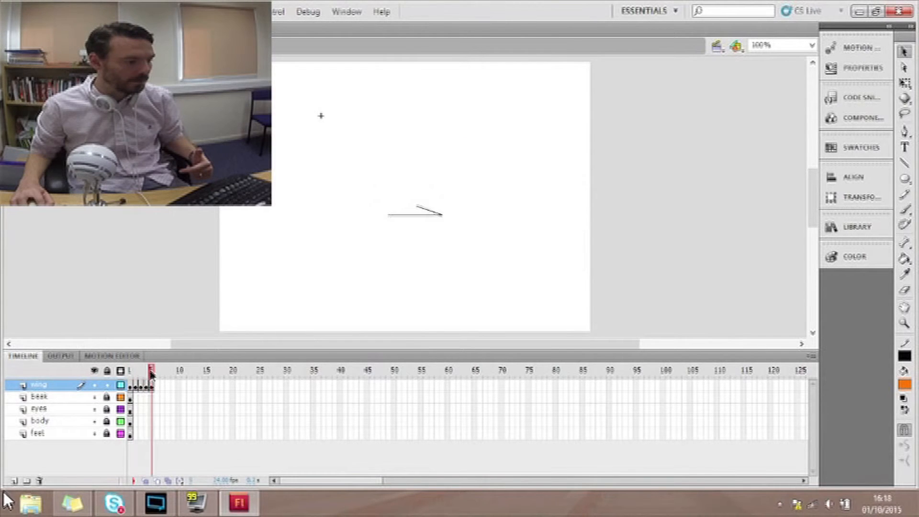
{"action": "left_click_drag", "start_coordinate": [150, 386], "coordinate": [130, 386]}
{"action": "right_click", "coordinate": [142, 385]}
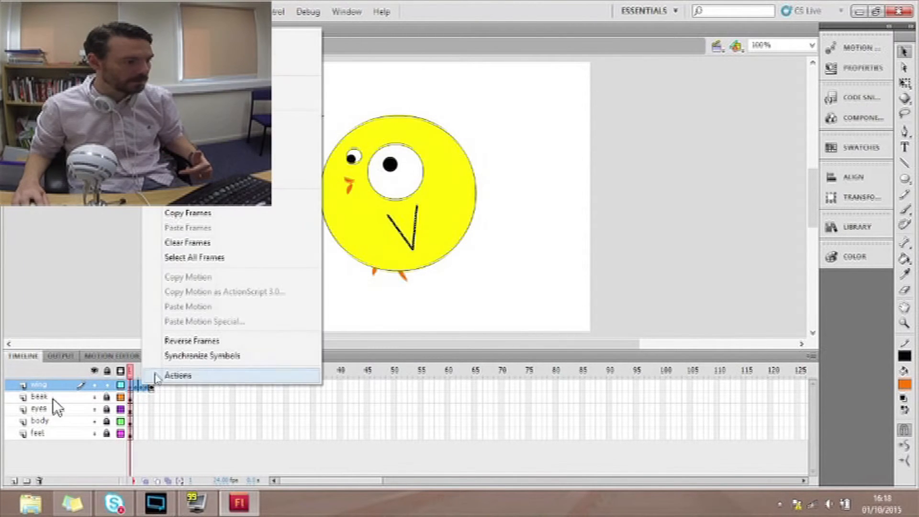
{"action": "left_click", "coordinate": [217, 211]}
{"action": "right_click", "coordinate": [160, 386]}
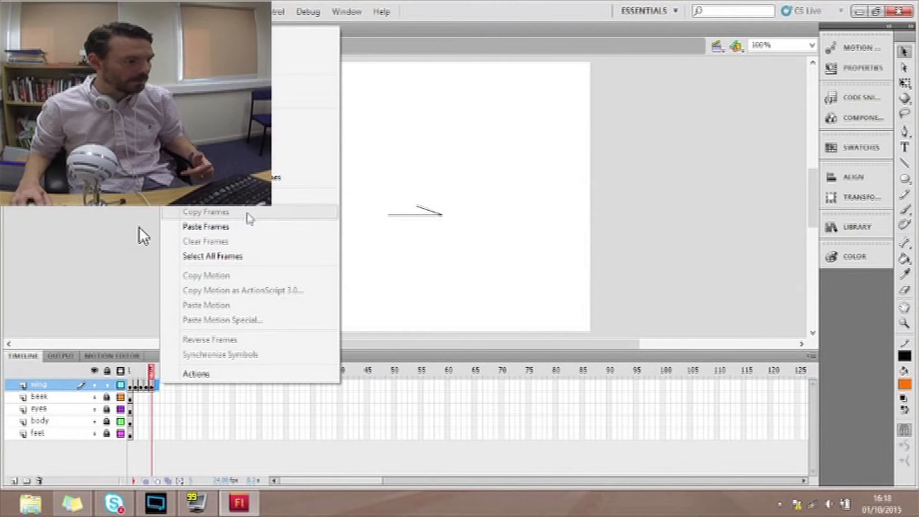
{"action": "left_click", "coordinate": [234, 229]}
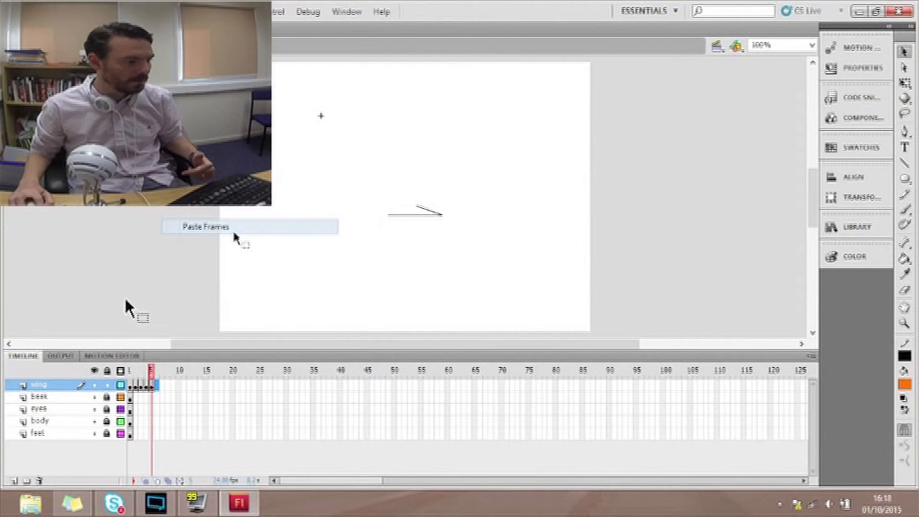
Step: Reverse the pasted wing frames 6 to 9 and scrub through the whole wing flap to check it
{"action": "left_click_drag", "start_coordinate": [175, 387], "coordinate": [158, 386]}
{"action": "right_click", "coordinate": [164, 385]}
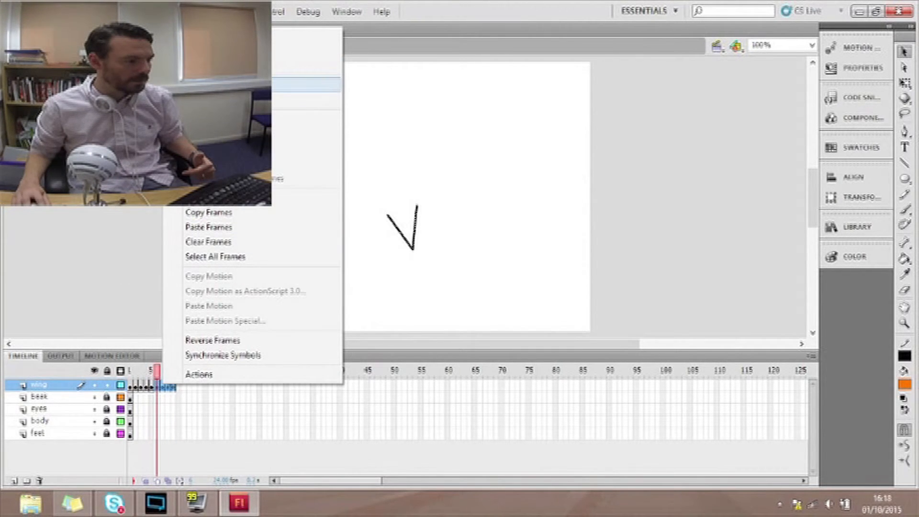
{"action": "left_click", "coordinate": [230, 341]}
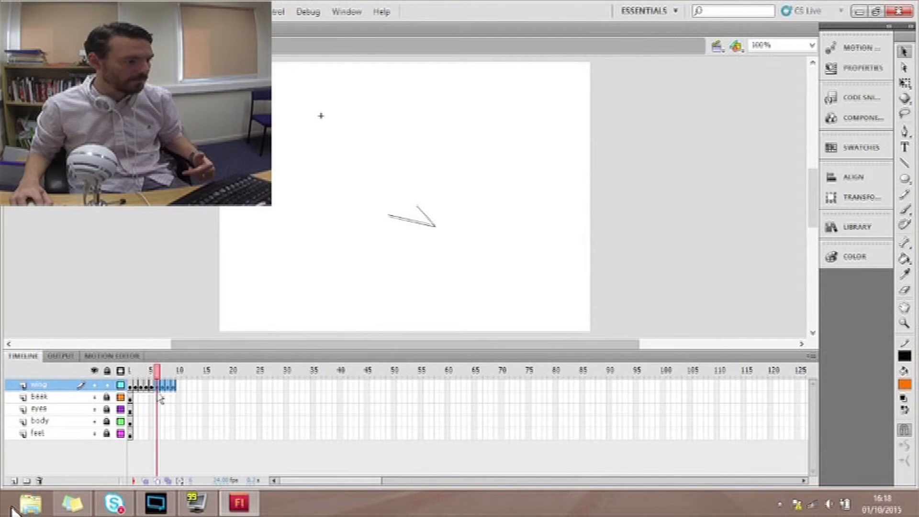
{"action": "left_click", "coordinate": [152, 370]}
{"action": "left_click", "coordinate": [131, 371]}
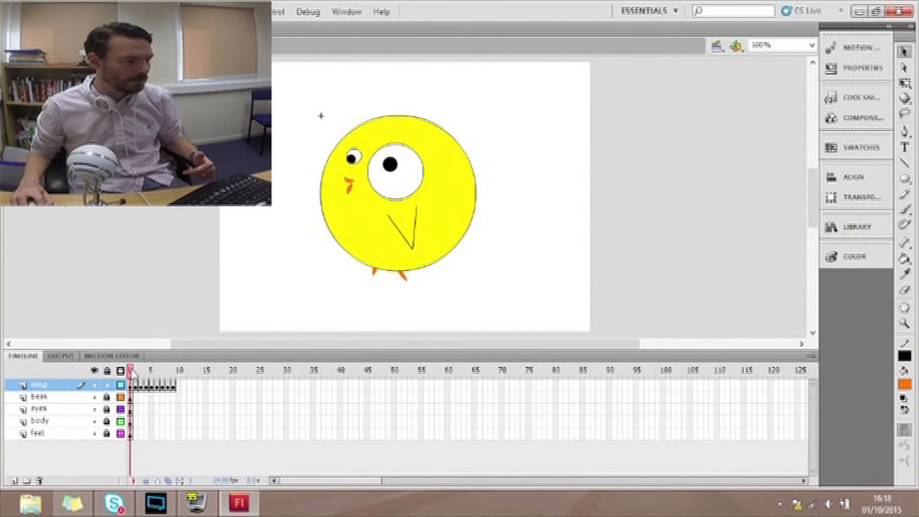
{"action": "left_click_drag", "start_coordinate": [134, 372], "coordinate": [185, 389]}
Step: Extend the beak, eyes, body and feet layers to frame 9 by inserting frames
{"action": "left_click", "coordinate": [175, 398]}
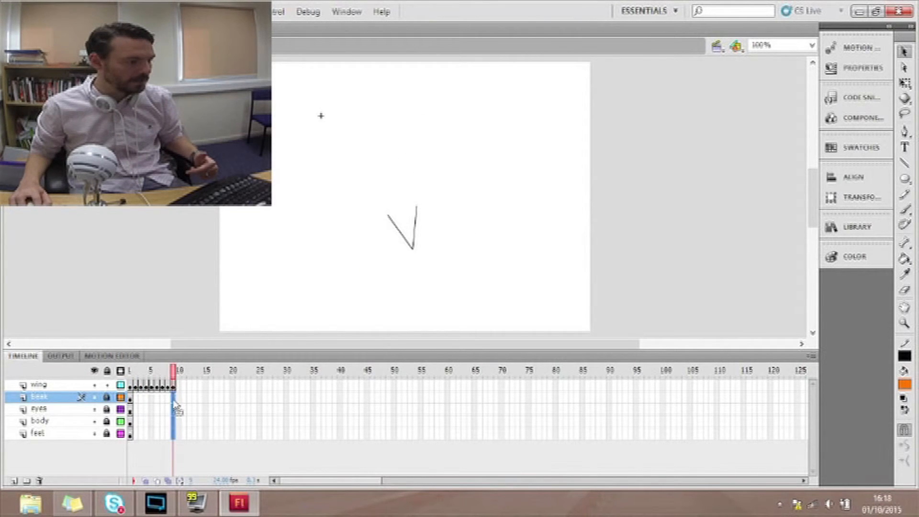
{"action": "right_click", "coordinate": [174, 402]}
{"action": "left_click", "coordinate": [220, 101]}
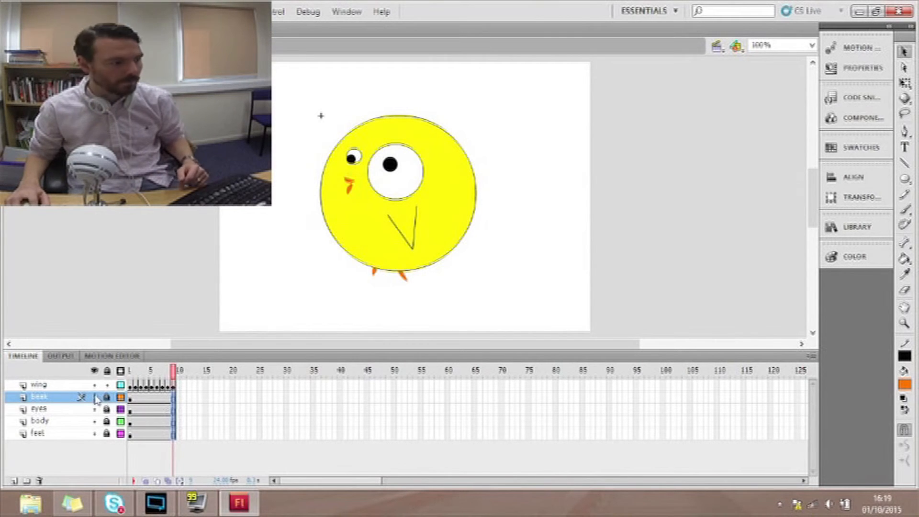
Step: Return to the main scene, test the movie and close the preview, then check the bird instance on its one-frame timeline
{"action": "key", "text": "ctrl+Return"}
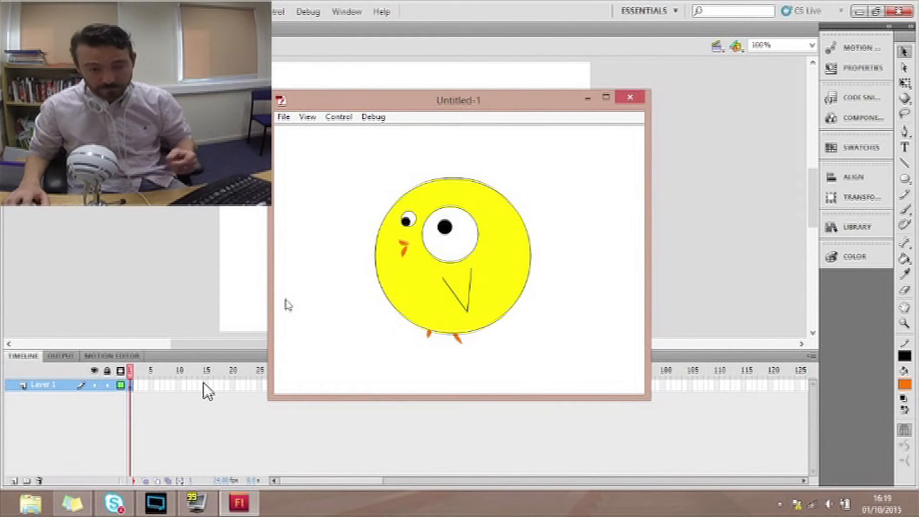
{"action": "left_click", "coordinate": [631, 99]}
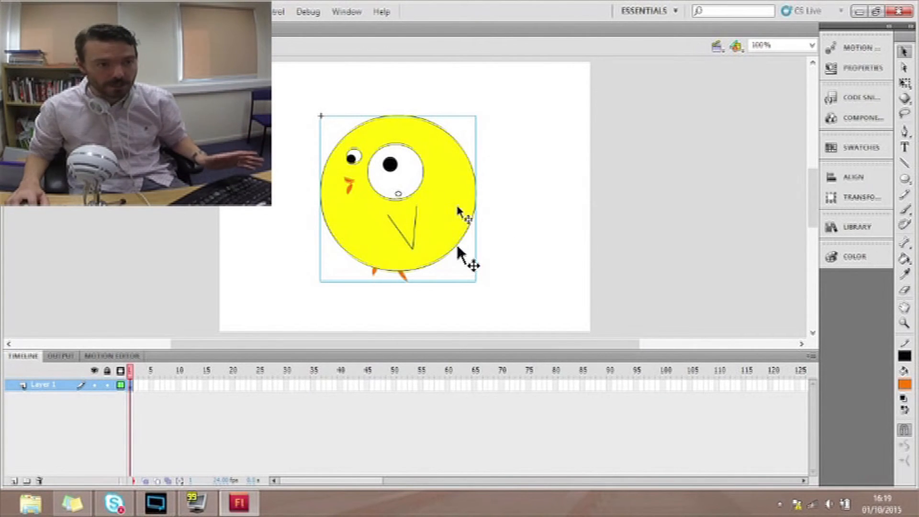
{"action": "left_click", "coordinate": [597, 295]}
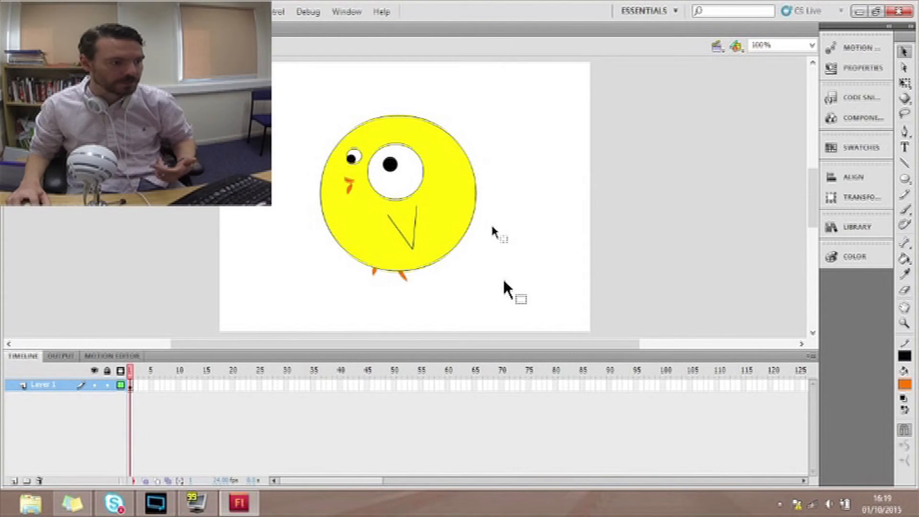
{"action": "left_click", "coordinate": [456, 236]}
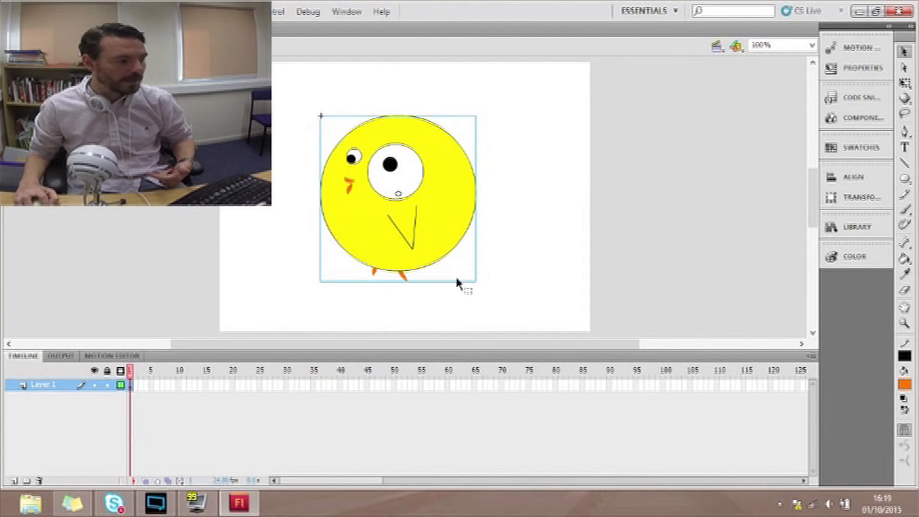
{"action": "left_click", "coordinate": [142, 373]}
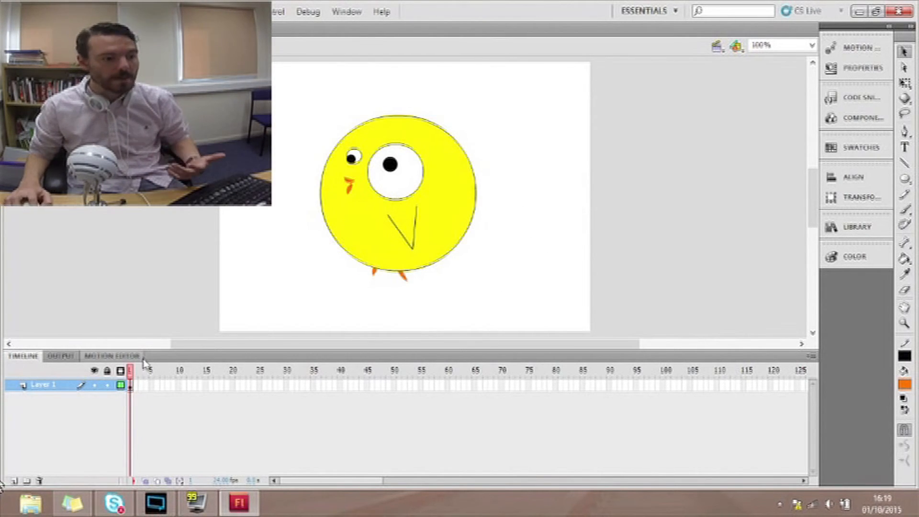
Step: Insert a keyframe at frame 100 on Layer 1 of the main timeline and test the movie again
{"action": "left_click", "coordinate": [663, 388]}
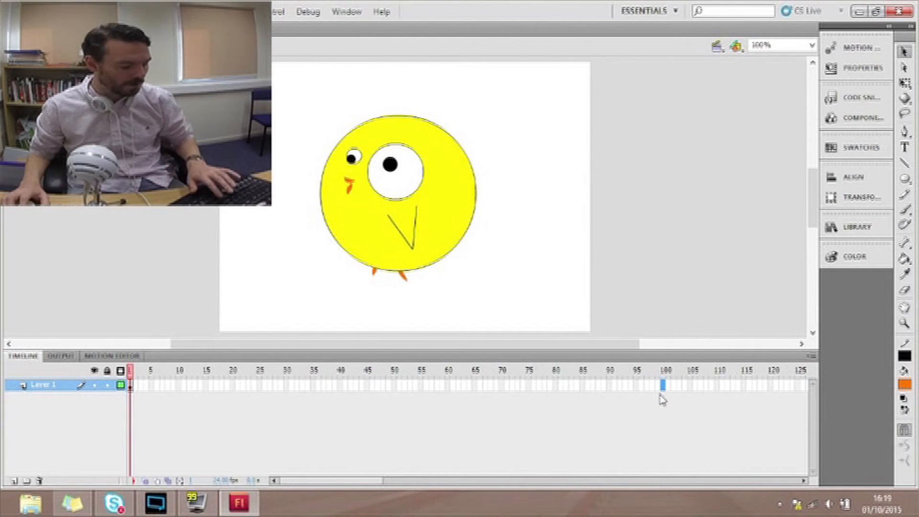
{"action": "key", "text": "F5"}
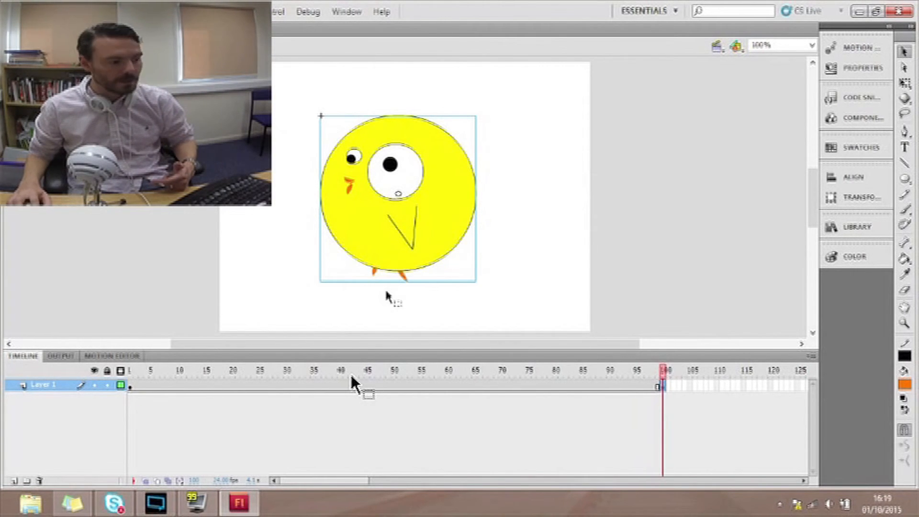
{"action": "left_click", "coordinate": [263, 263]}
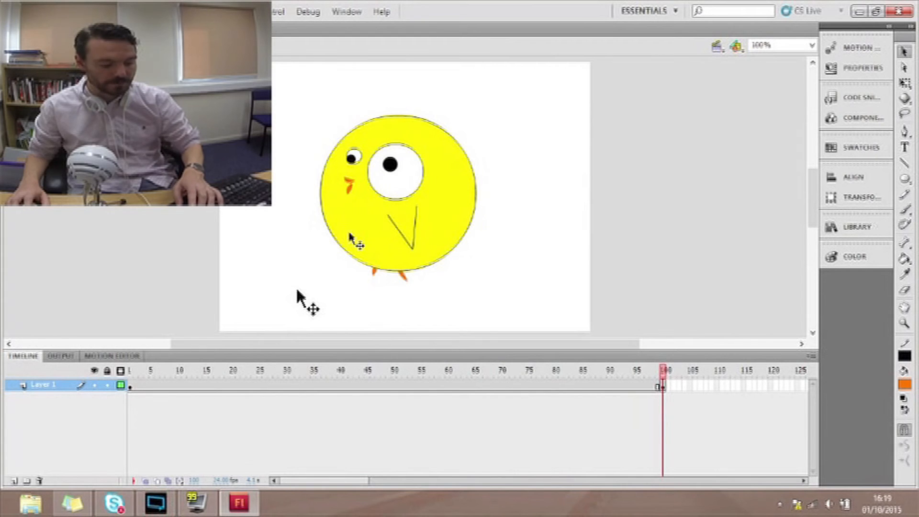
{"action": "key", "text": "ctrl+Return"}
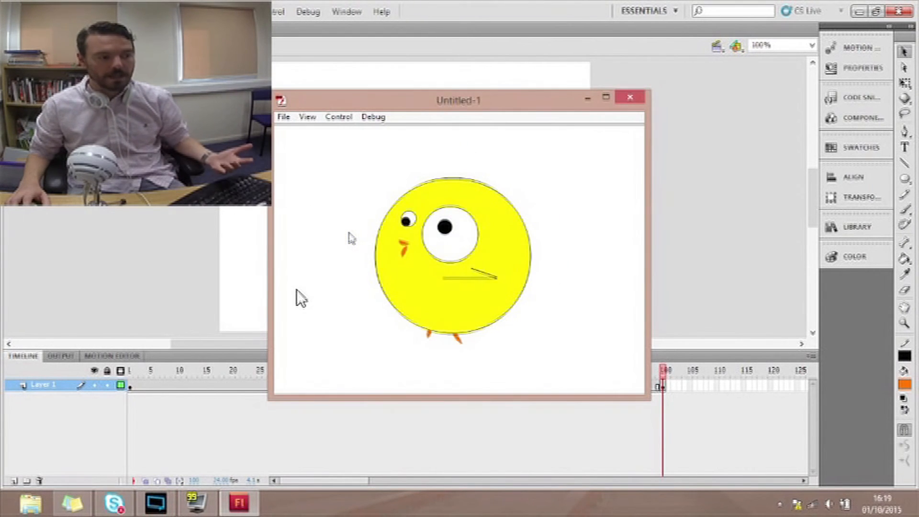